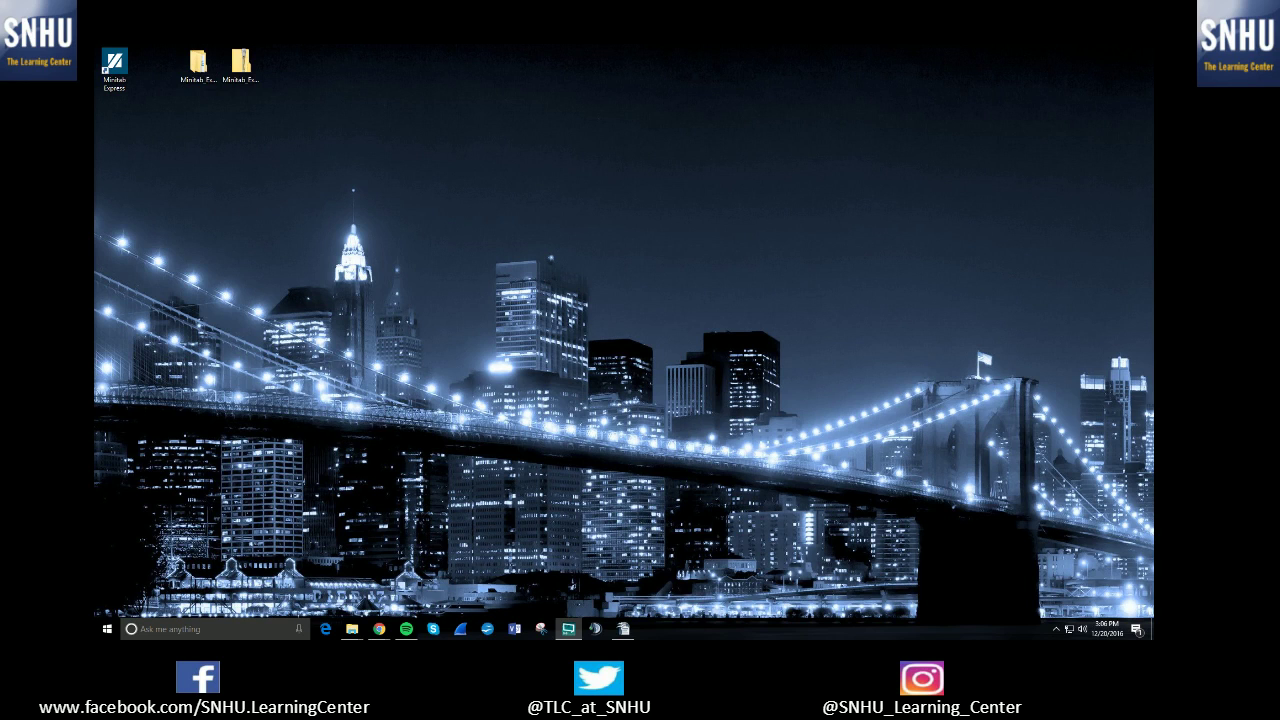
# Launch Minitab Express from its desktop icon
pyautogui.doubleClick(114, 66)
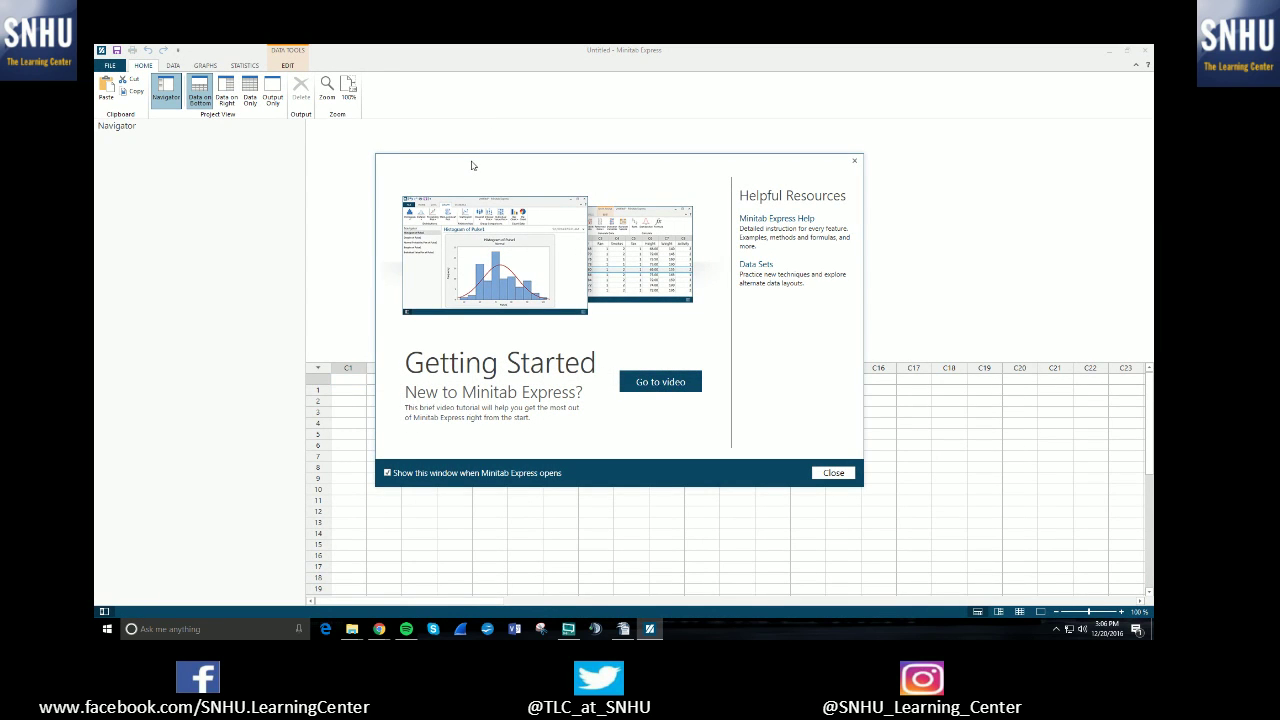
# Close Getting Started, select C1 row 1, and open the STATISTICS CDF/PDF menu
pyautogui.click(854, 161)
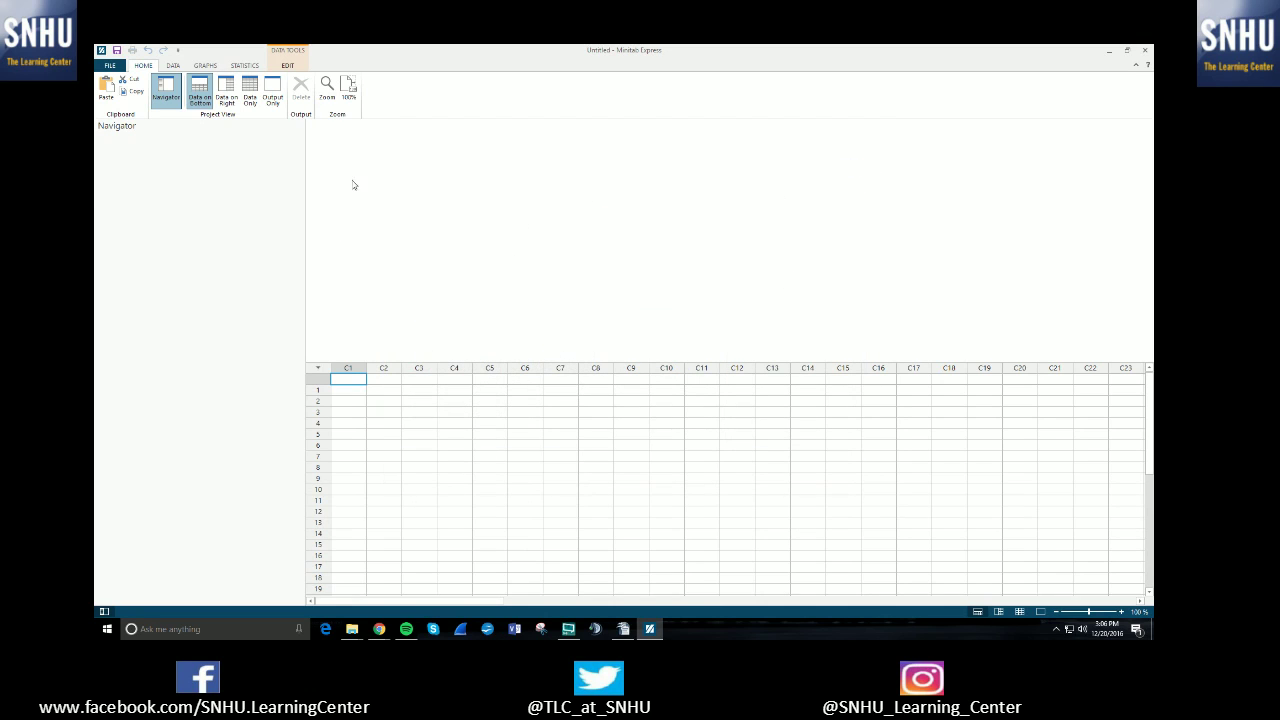
pyautogui.click(348, 390)
pyautogui.click(246, 66)
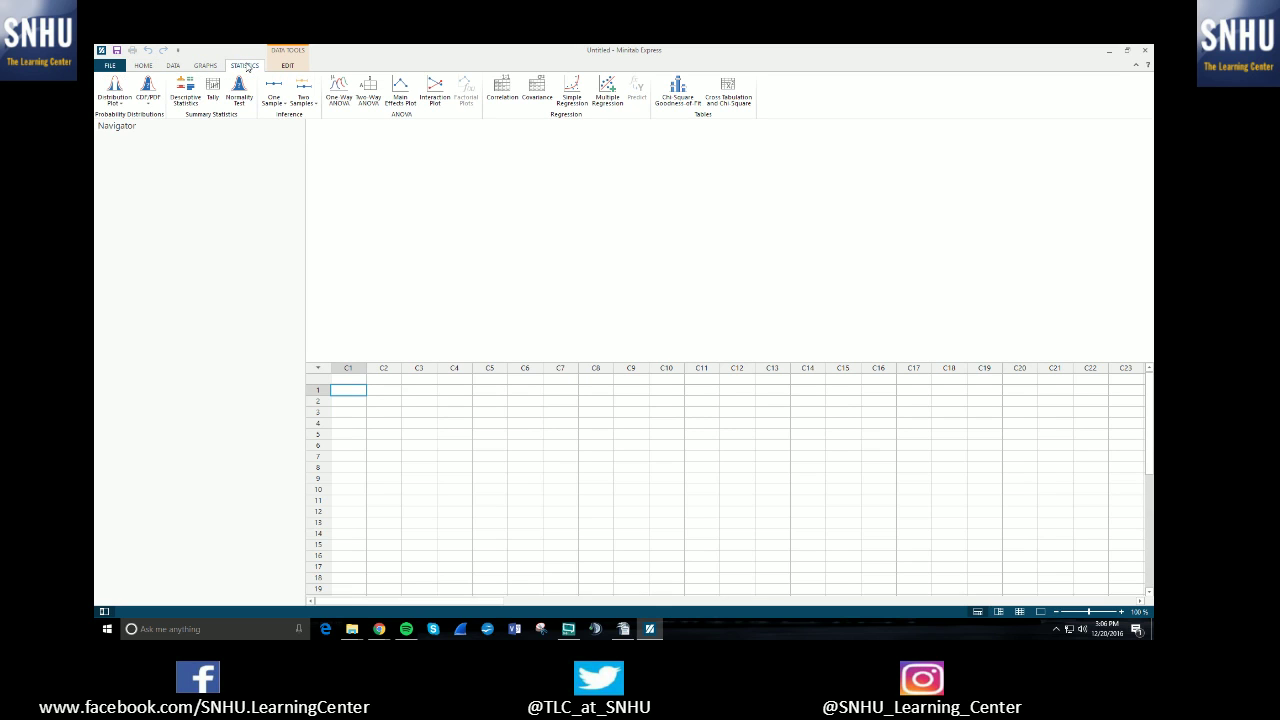
pyautogui.click(146, 106)
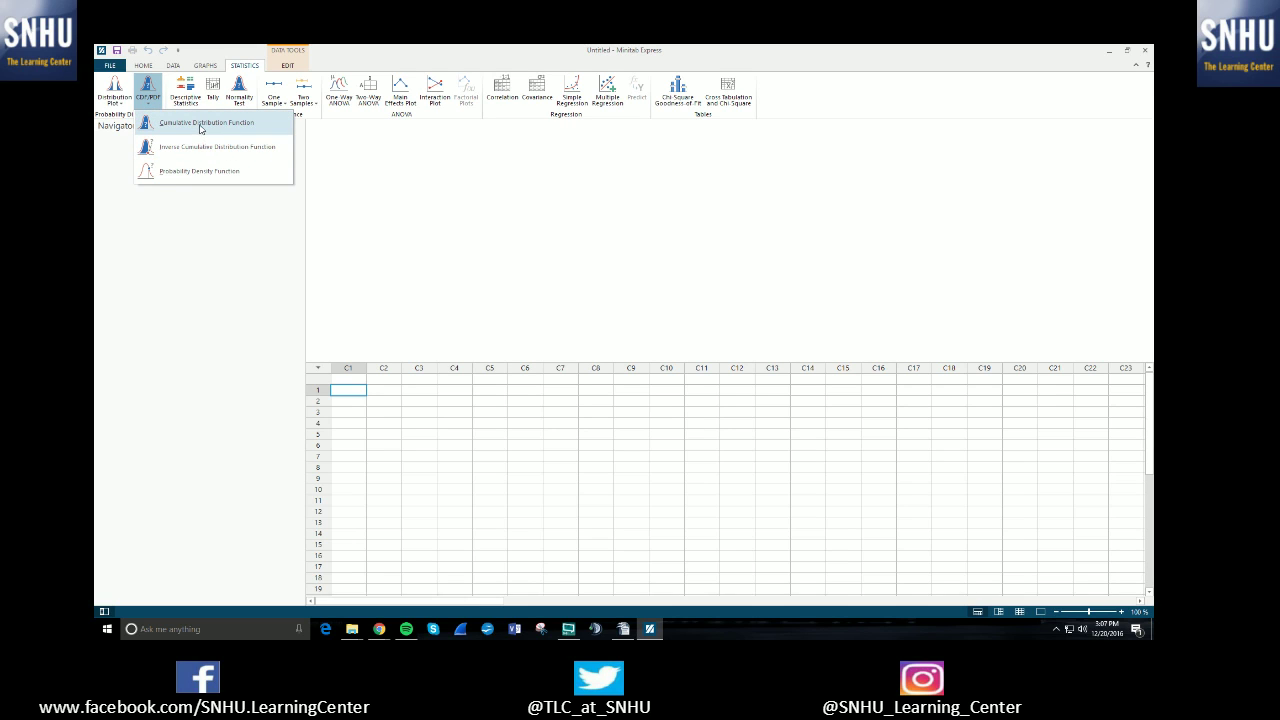
pyautogui.click(260, 125)
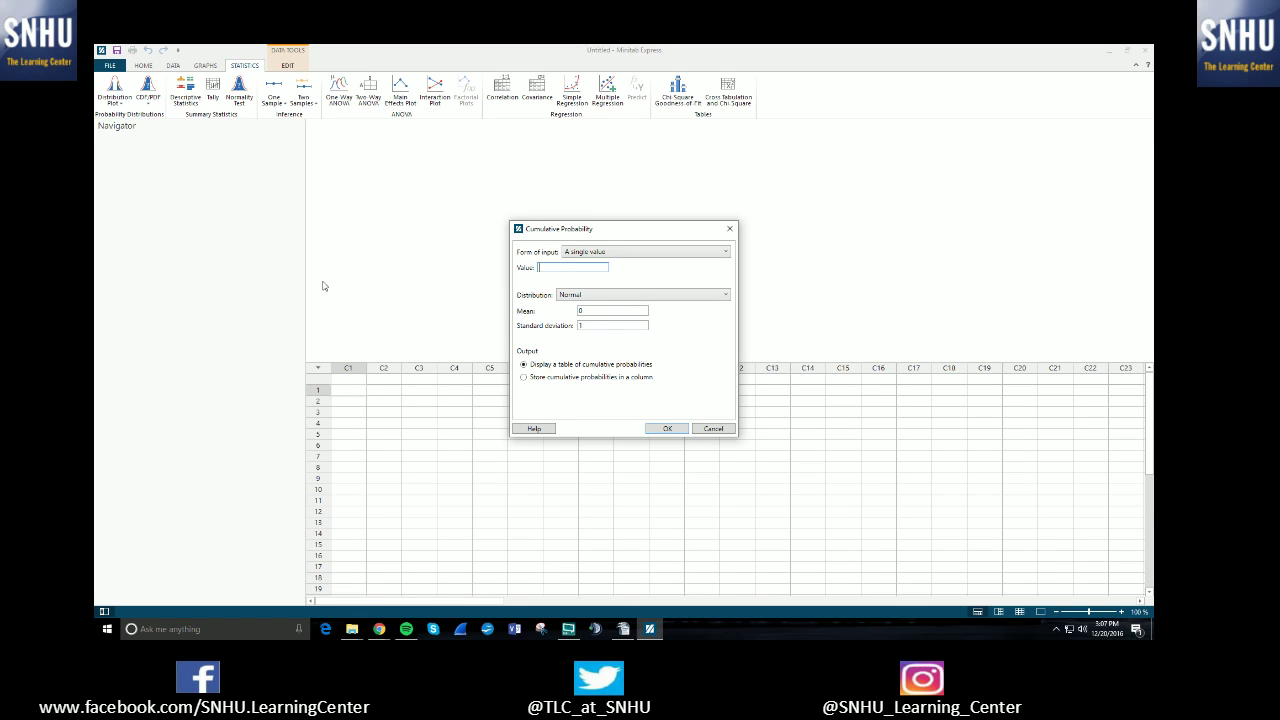
pyautogui.click(638, 252)
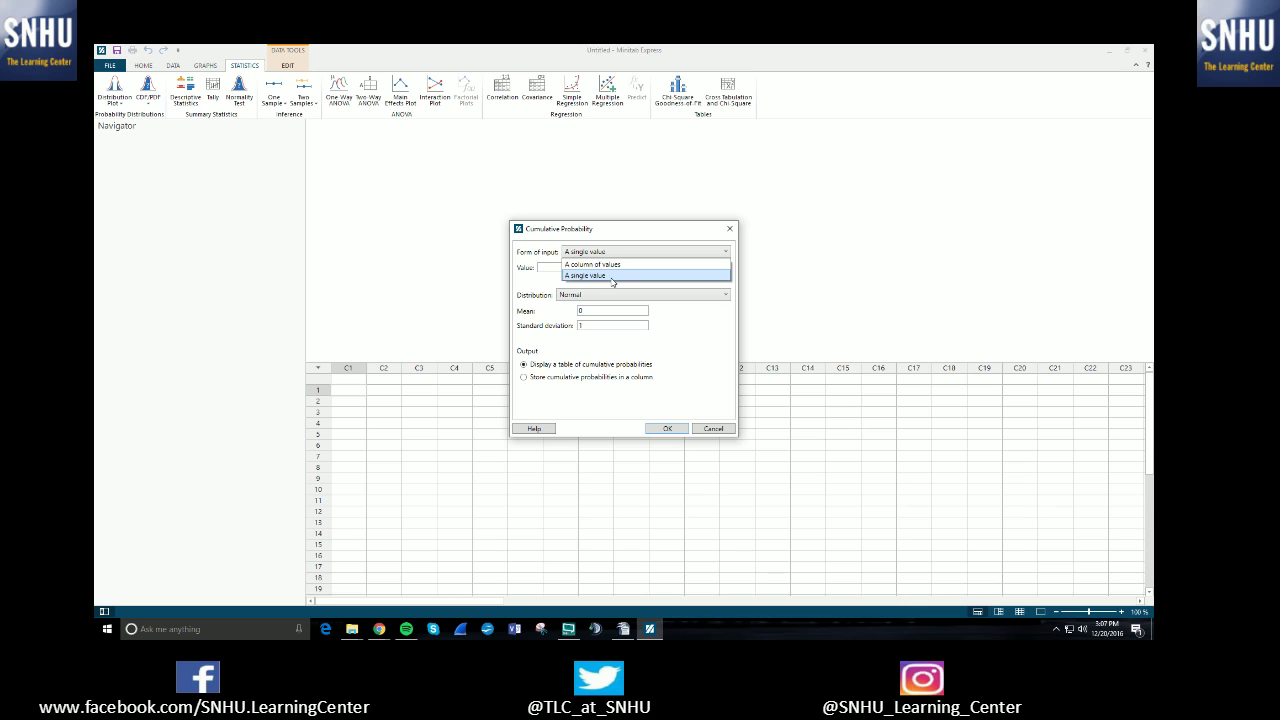
pyautogui.click(613, 276)
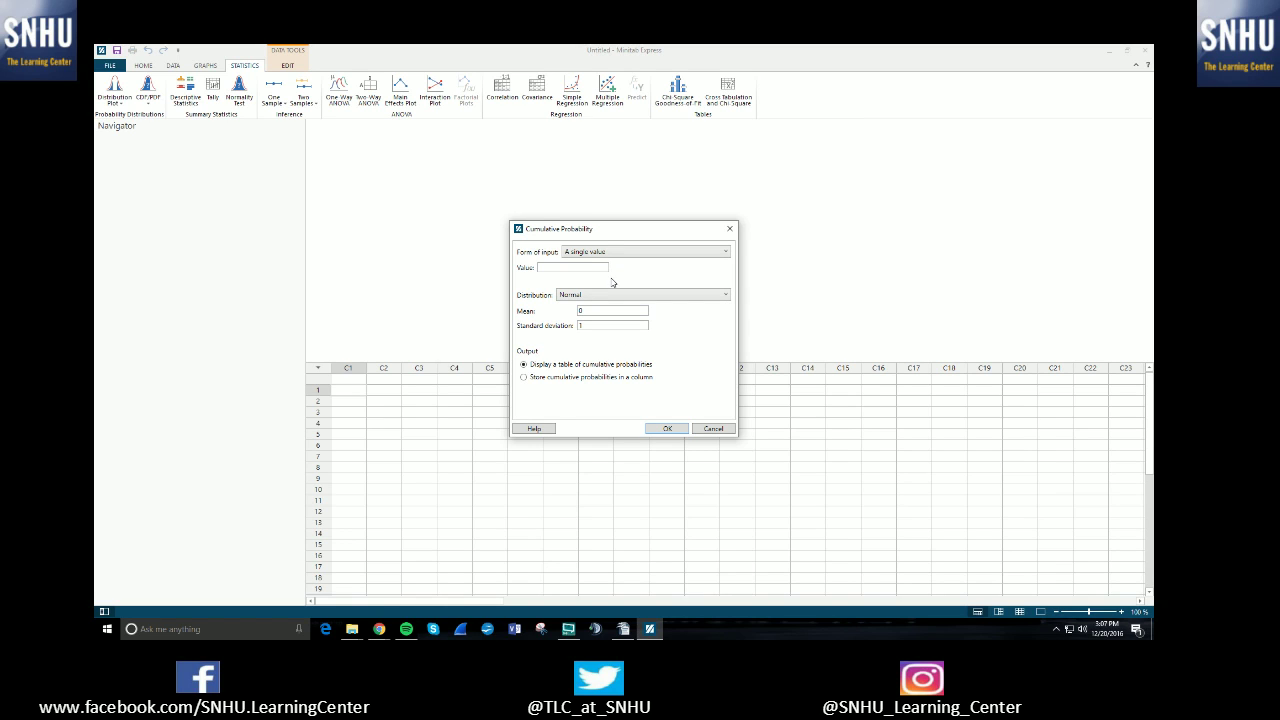
pyautogui.moveTo(642, 229); pyautogui.dragTo(789, 179)
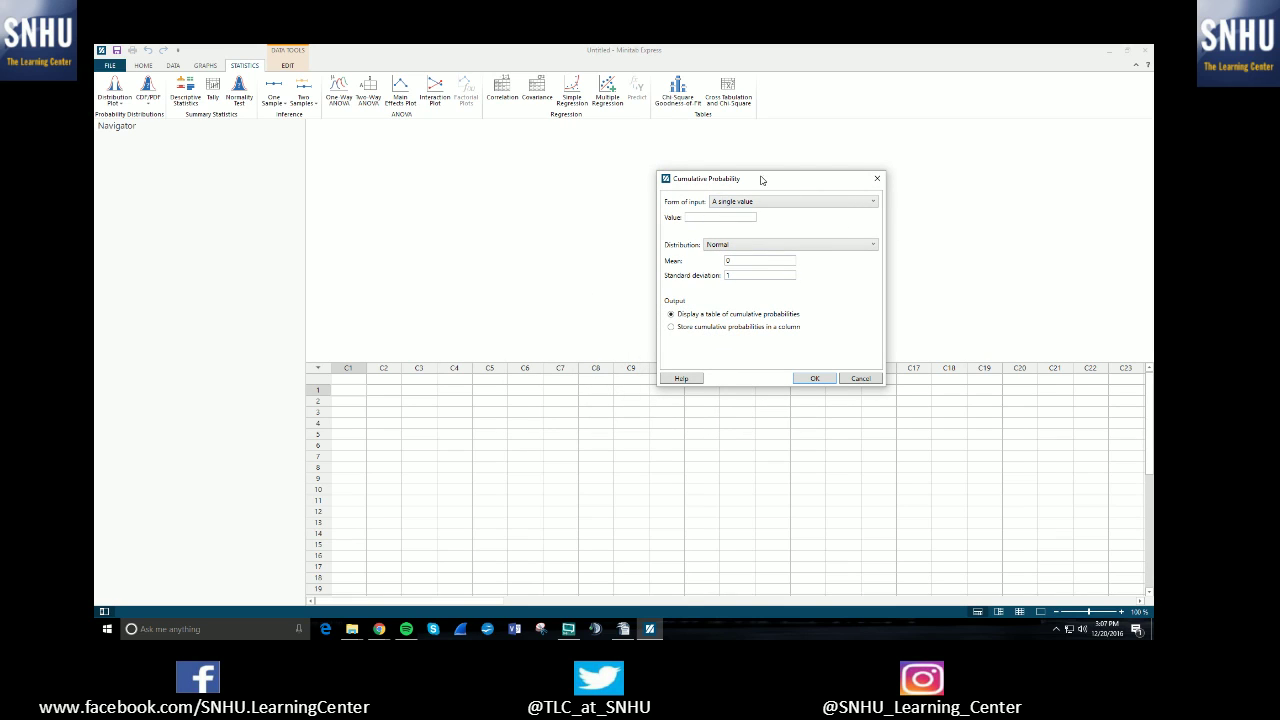
pyautogui.moveTo(780, 187); pyautogui.dragTo(777, 181)
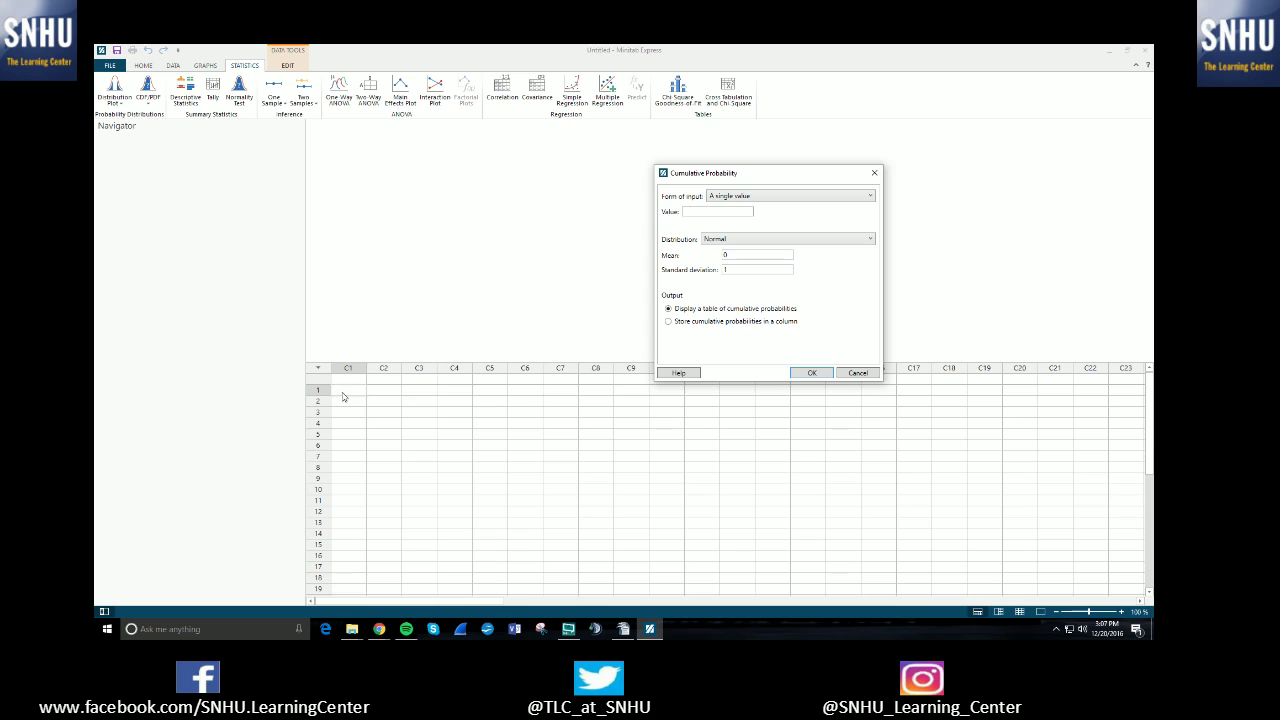
pyautogui.click(855, 372)
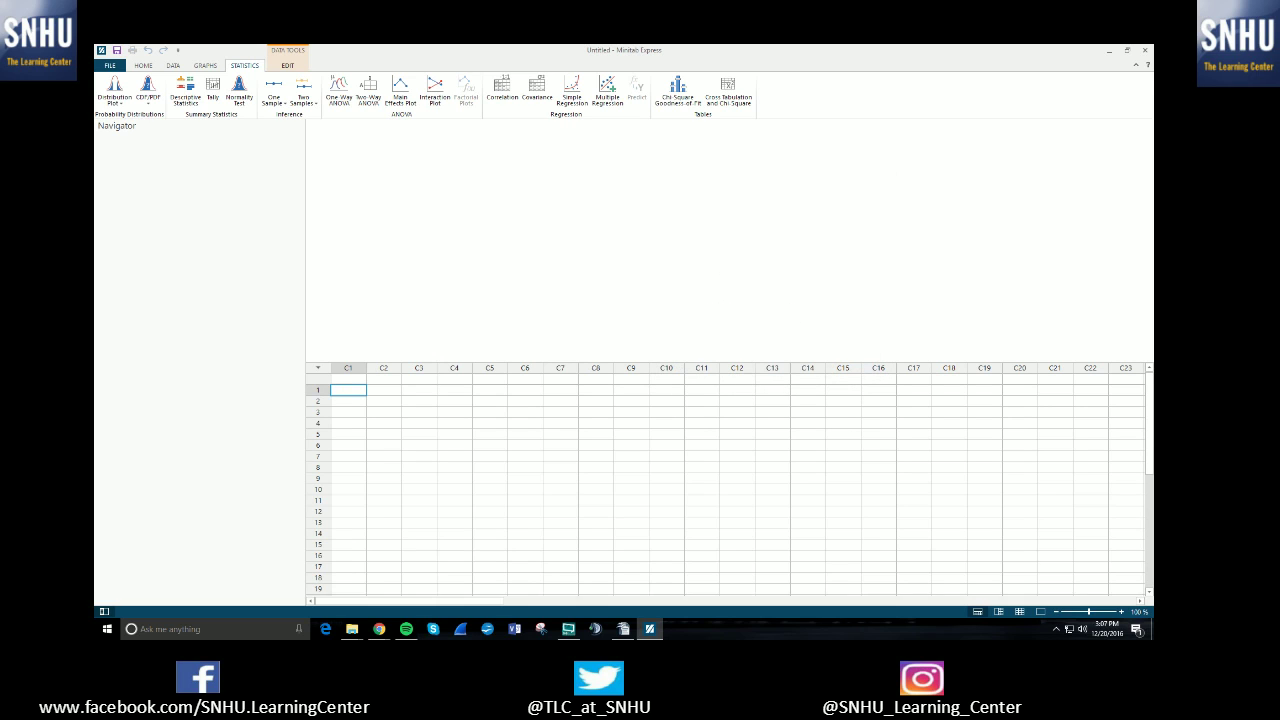
# Enter 2, 1.8 and 2.5 into rows 1–3 of column C1
pyautogui.write('2')
pyautogui.press('Return')
pyautogui.press('Return')
pyautogui.write('2.5')
pyautogui.press('Return')
pyautogui.click(348, 390)
pyautogui.click(348, 401)
pyautogui.write('1.')
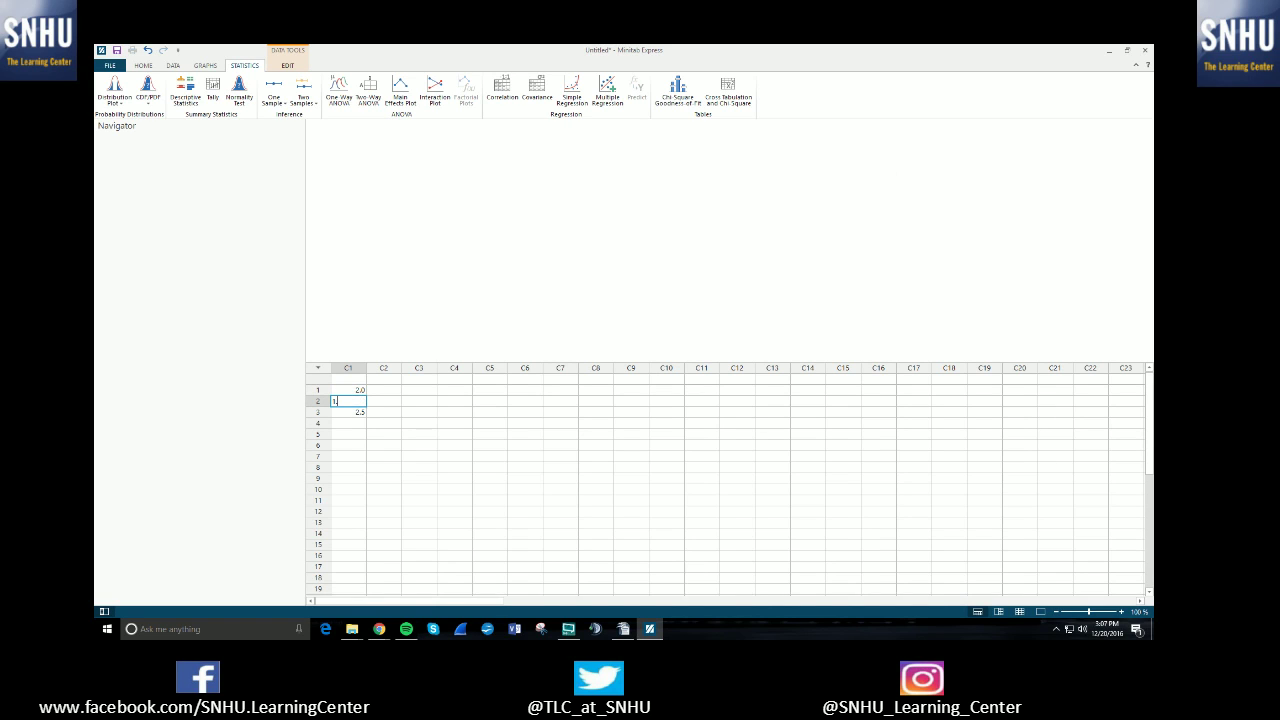
pyautogui.write('8')
pyautogui.click(384, 445)
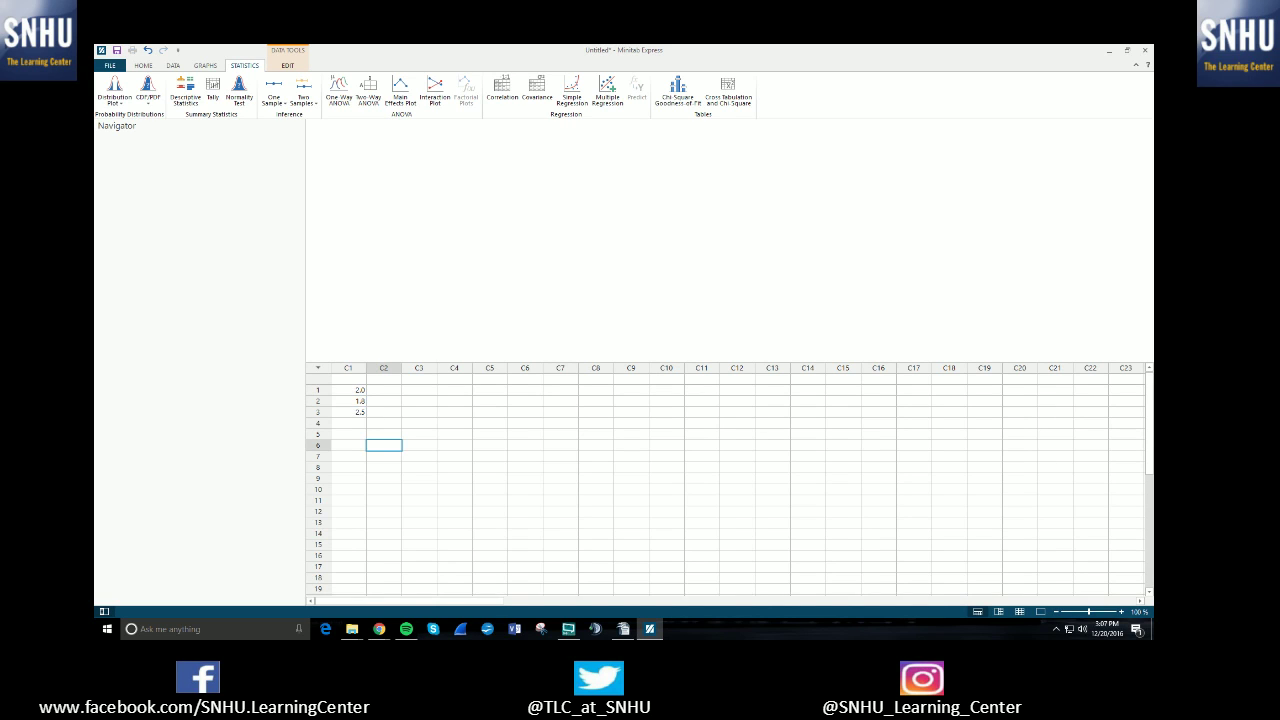
# Open Cumulative Distribution Function with a column of values from C1 as input
pyautogui.click(147, 96)
pyautogui.click(185, 126)
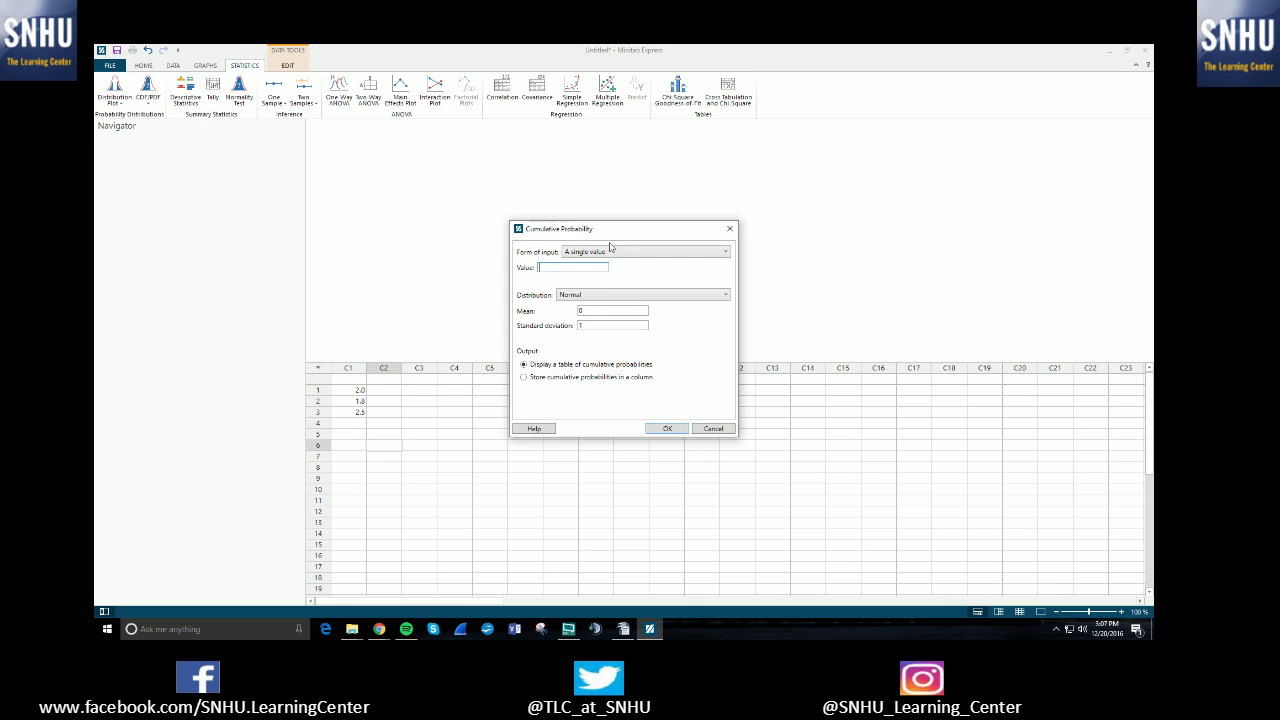
pyautogui.click(610, 251)
pyautogui.click(586, 264)
pyautogui.click(602, 254)
pyautogui.click(583, 272)
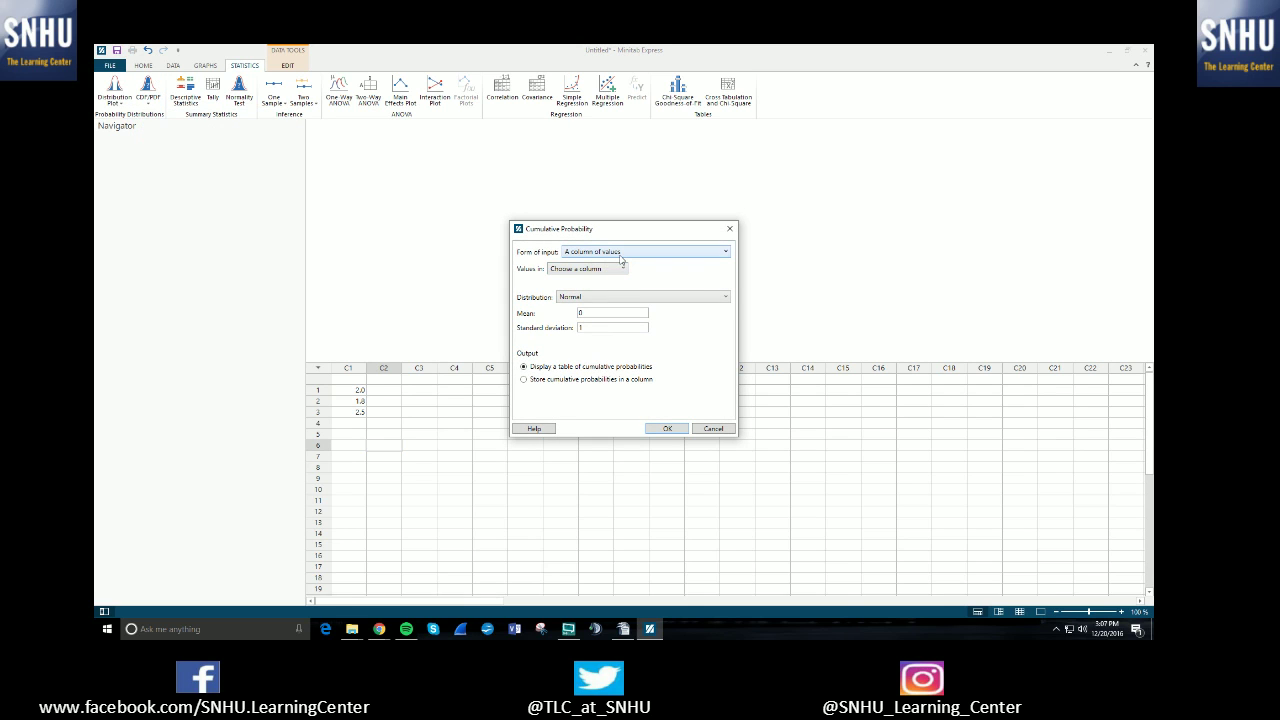
pyautogui.click(563, 270)
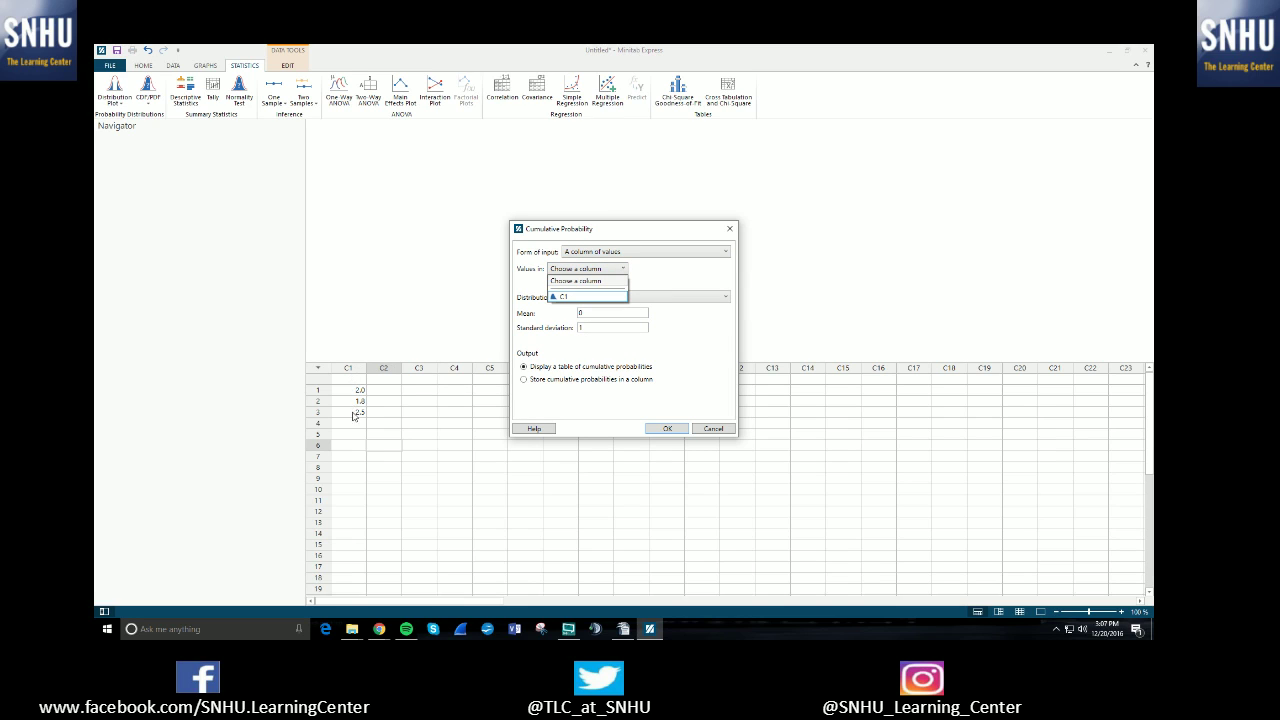
pyautogui.click(595, 297)
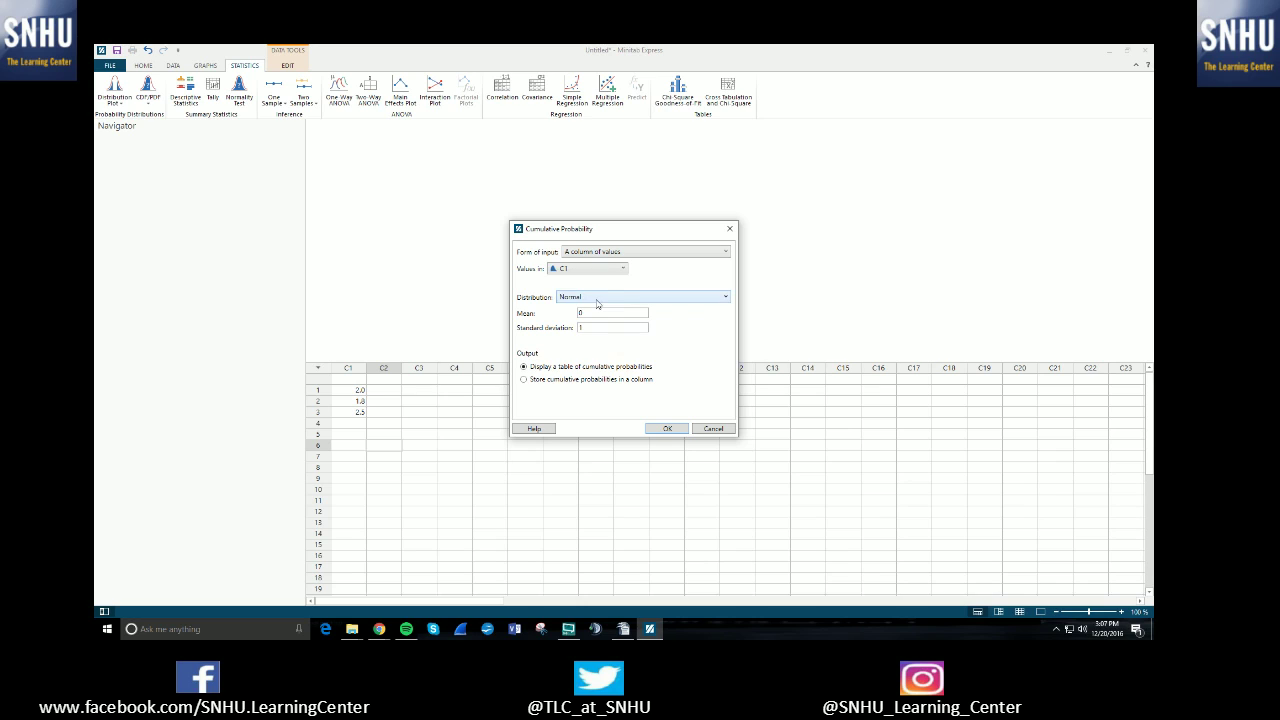
# Try a single value of 1, then return the input form to a column of values
pyautogui.click(667, 253)
pyautogui.click(605, 276)
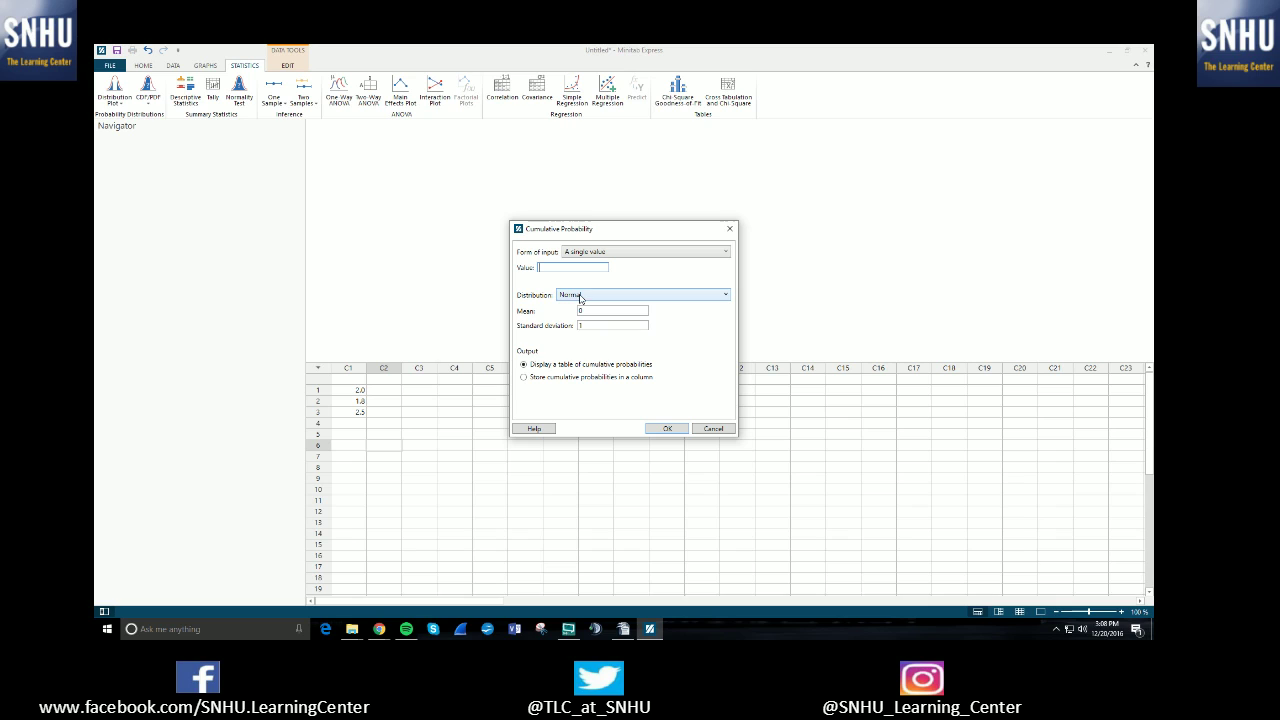
pyautogui.write('1.8')
pyautogui.click(640, 254)
pyautogui.click(600, 266)
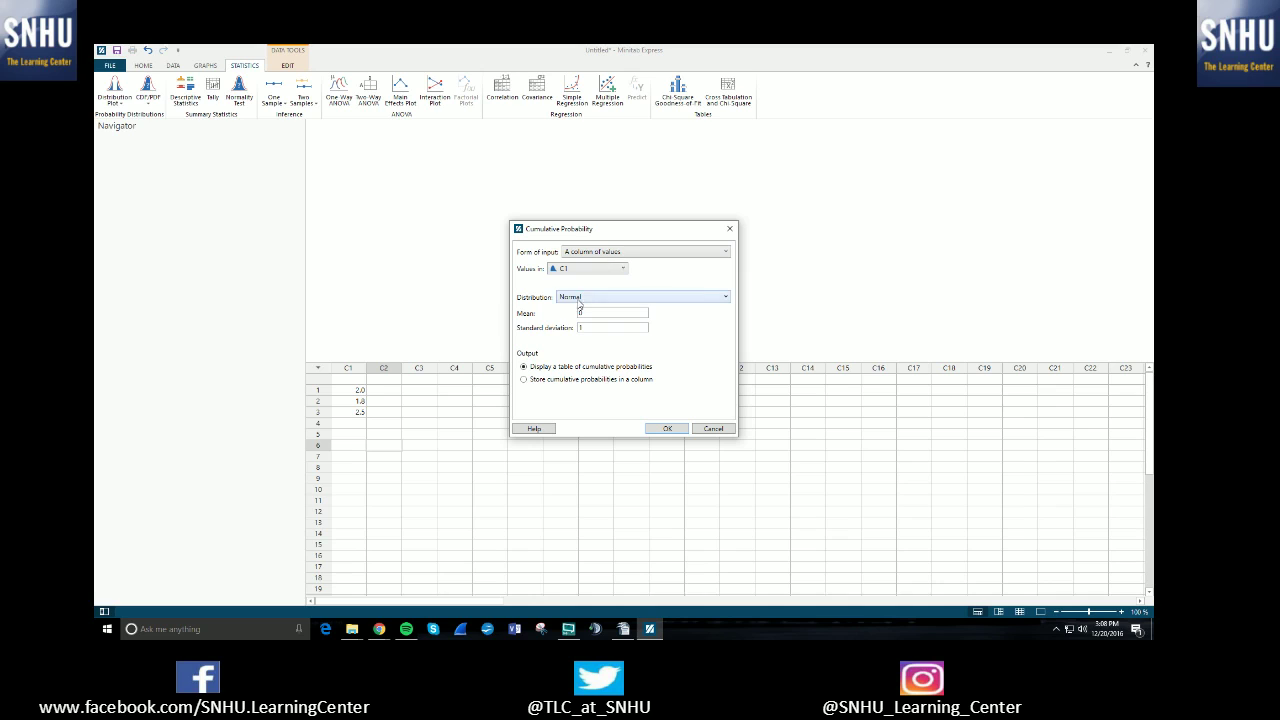
# Run a Normal CDF (mean 0, standard deviation 1) as a table of cumulative probabilities
pyautogui.click(695, 299)
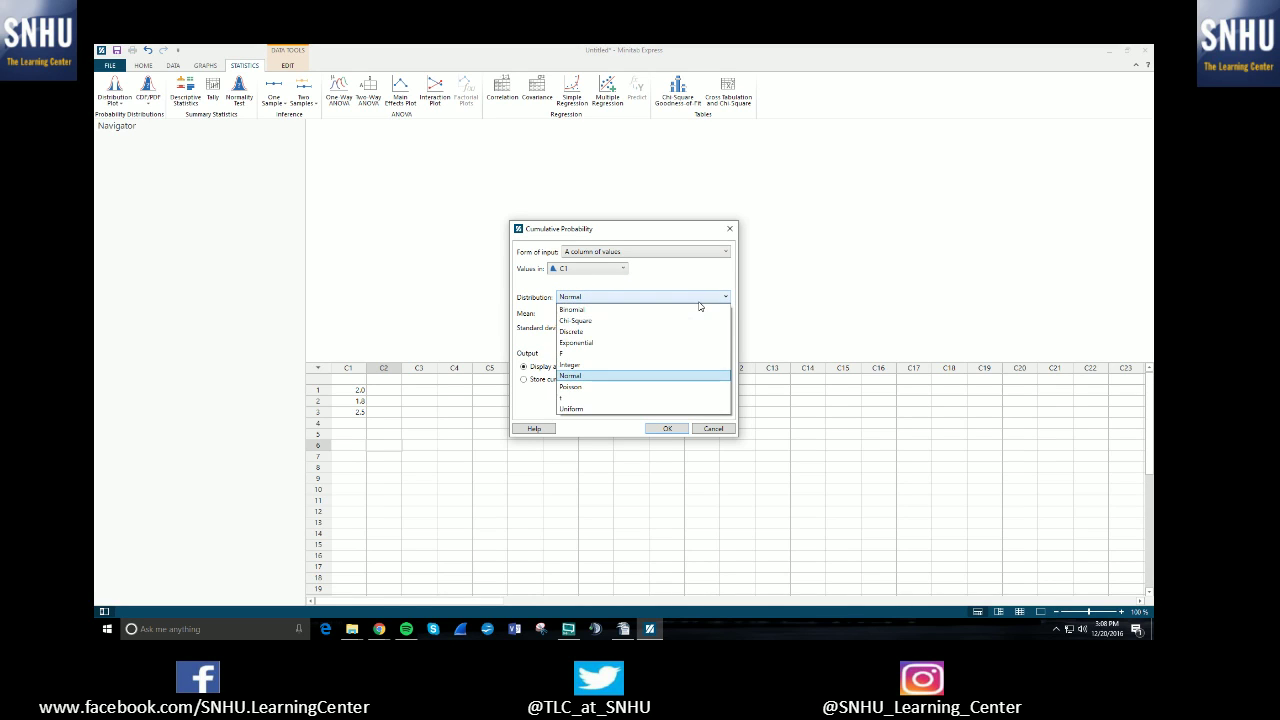
pyautogui.click(586, 376)
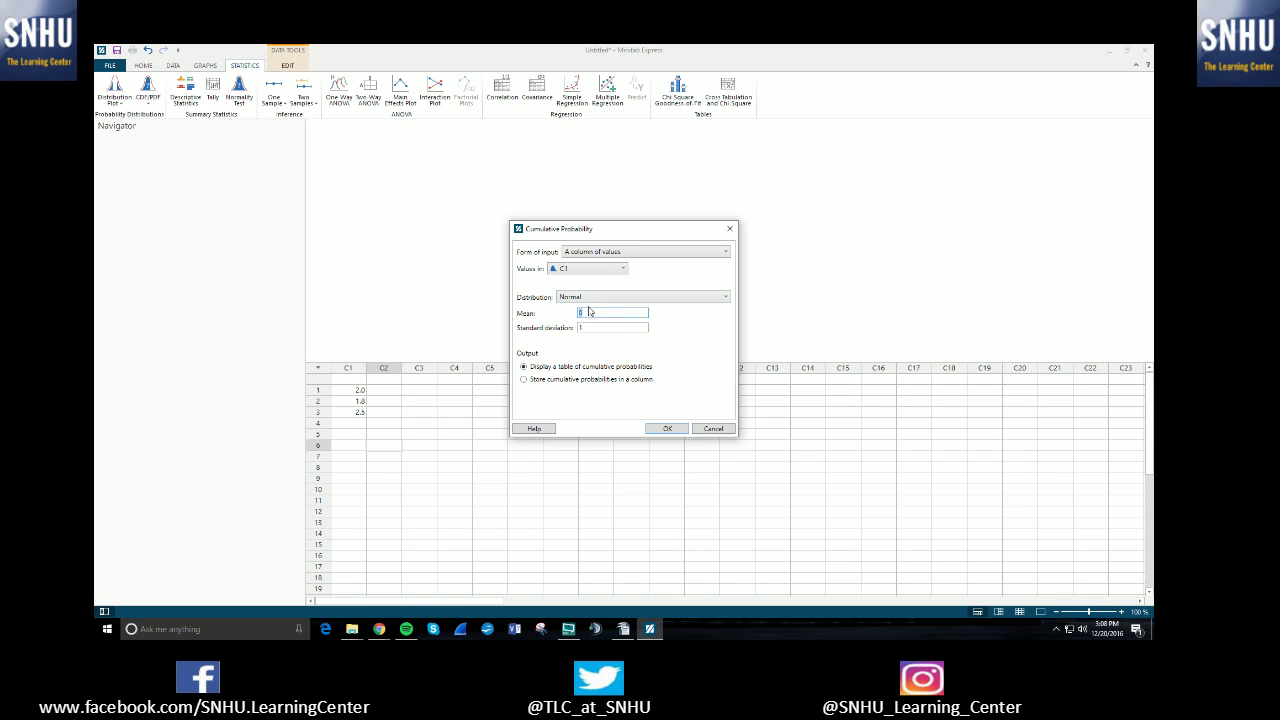
pyautogui.press('Tab')
pyautogui.click(524, 381)
pyautogui.click(525, 367)
pyautogui.click(664, 429)
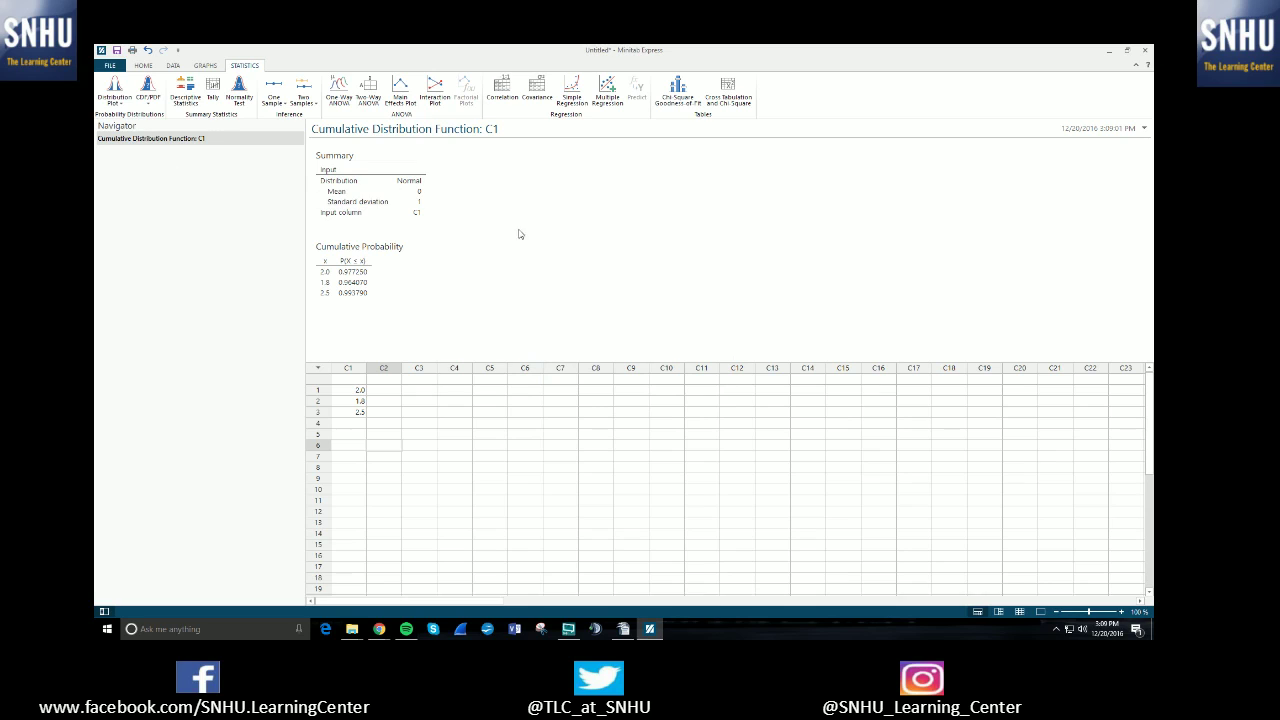
pyautogui.click(152, 139)
pyautogui.click(148, 93)
# Run a Binomial CDF for value 3 with 10 trials and event probability 0.3
pyautogui.click(170, 122)
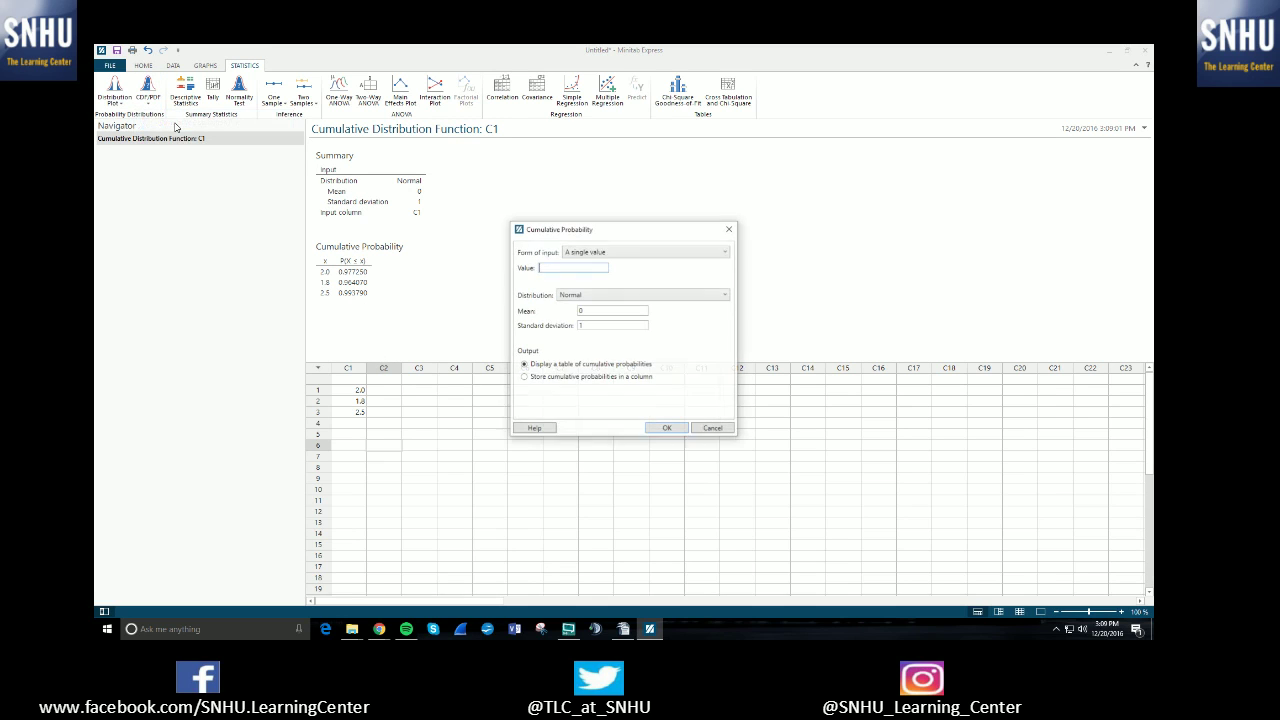
pyautogui.click(592, 267)
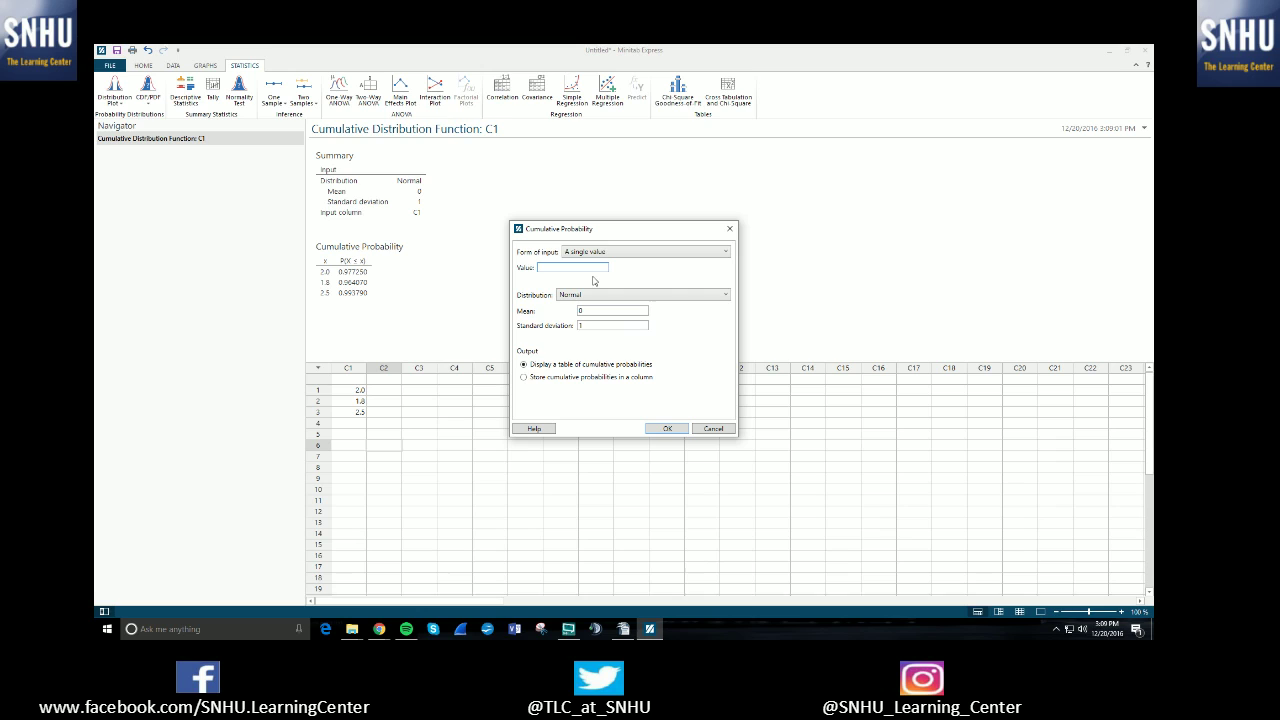
pyautogui.write('3')
pyautogui.click(582, 296)
pyautogui.click(582, 307)
pyautogui.click(583, 311)
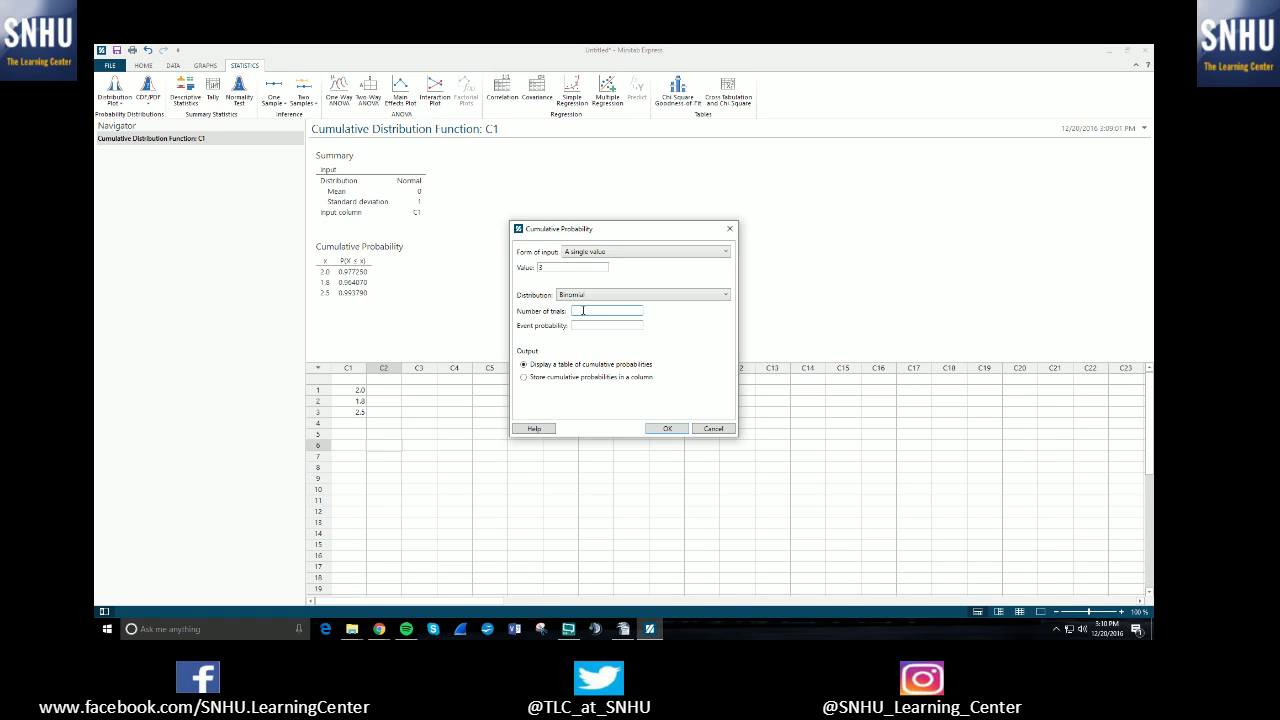
pyautogui.write('10')
pyautogui.press('Tab')
pyautogui.click(665, 429)
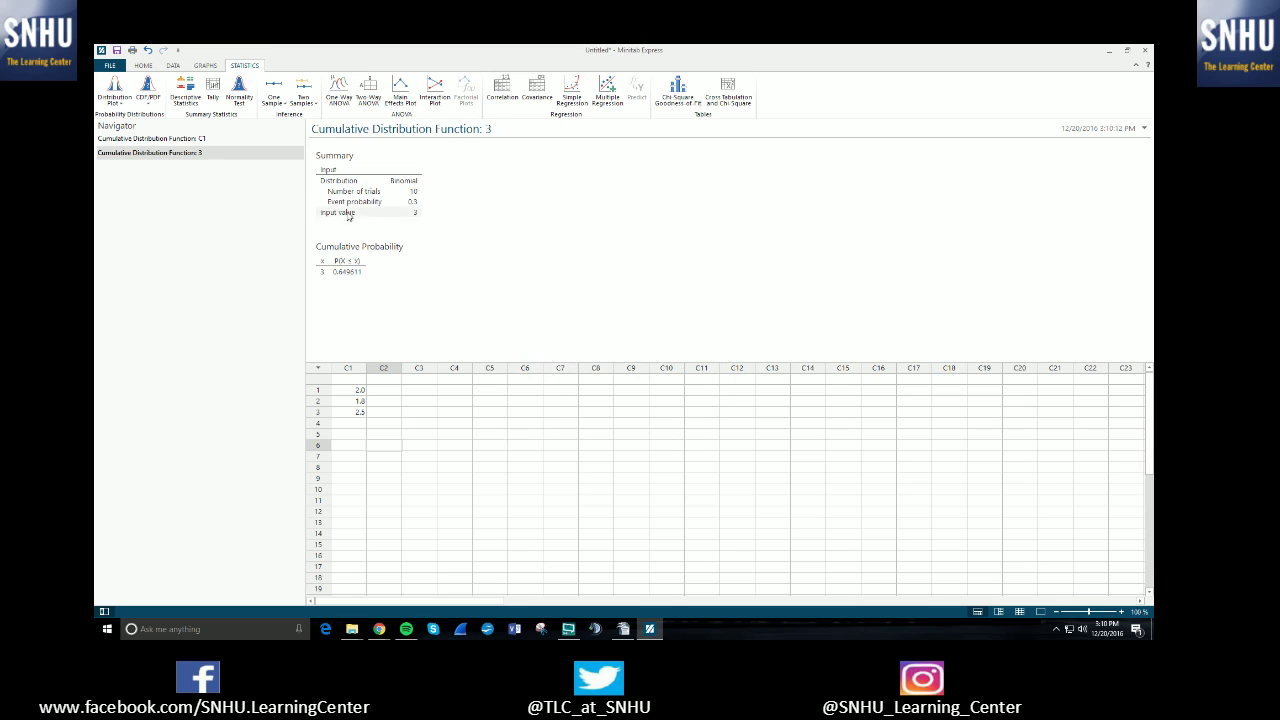
pyautogui.click(174, 141)
pyautogui.click(177, 152)
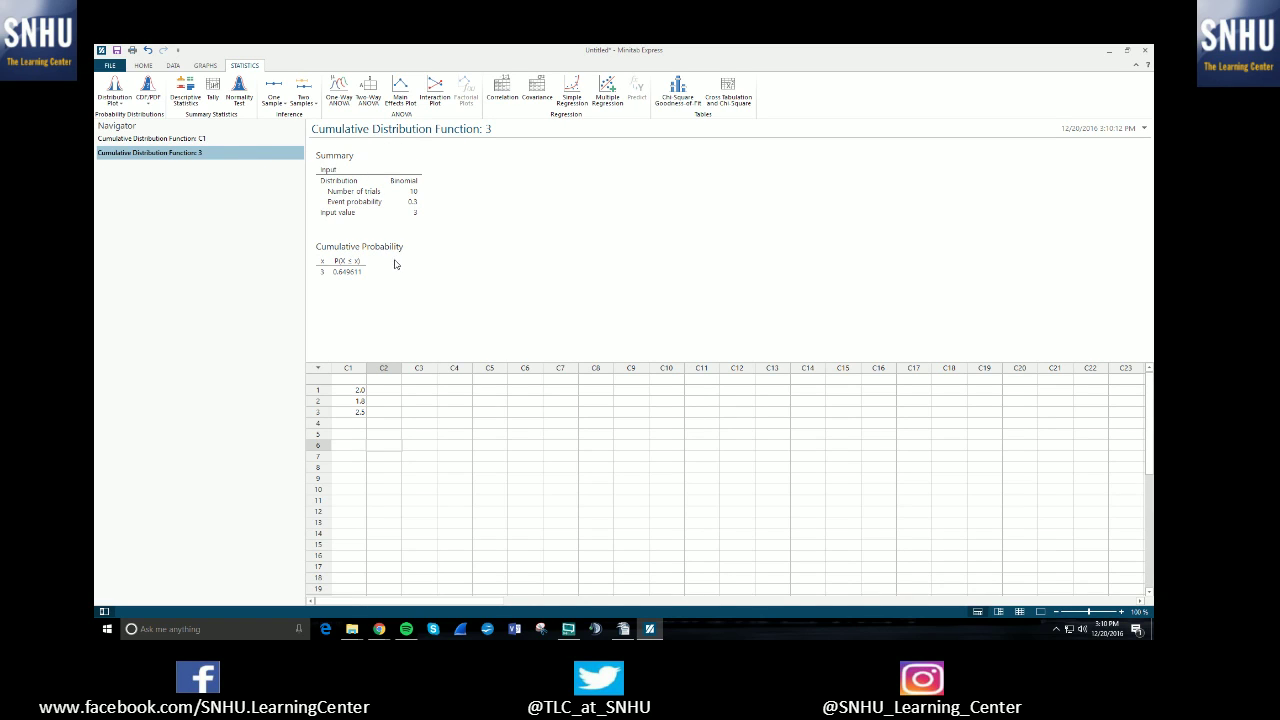
pyautogui.click(360, 266)
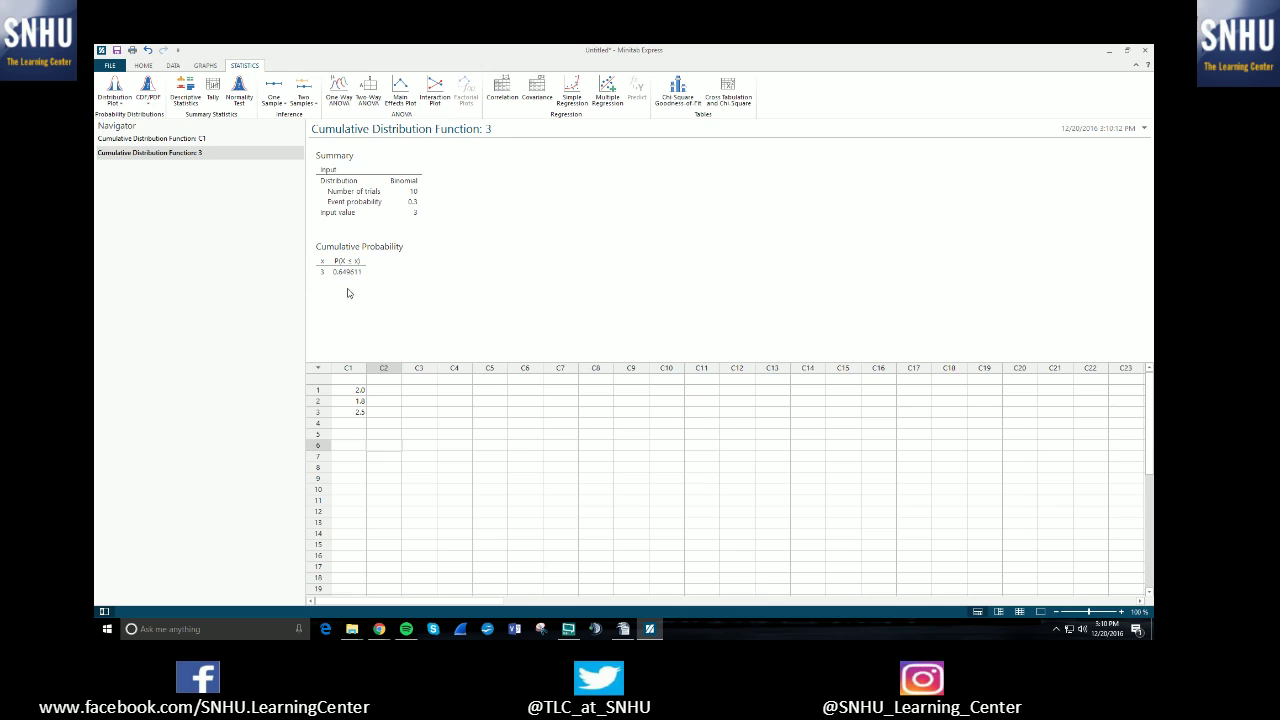